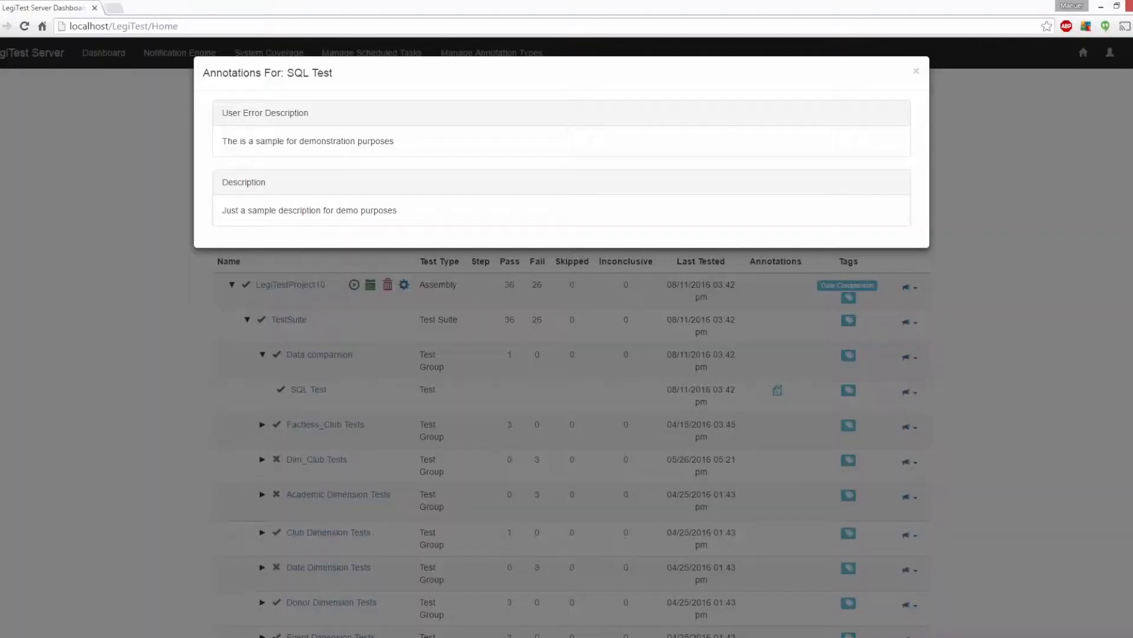
Add an annotation type named Demo Key with the description "Hello World, this is me!" to the server's annotation types.
click(124, 185)
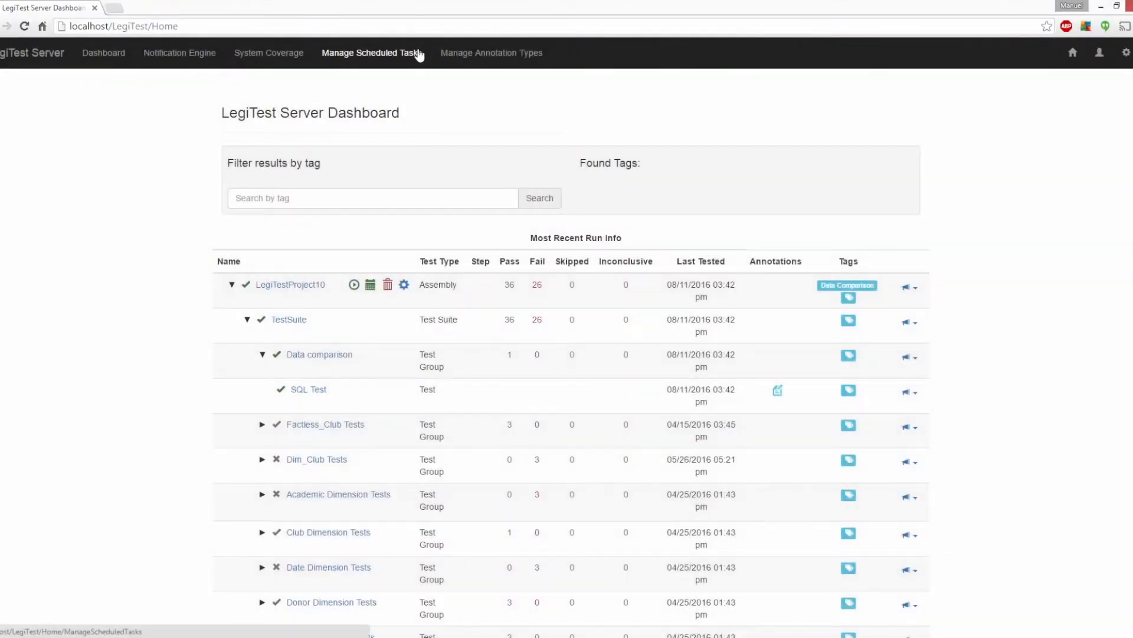
click(472, 55)
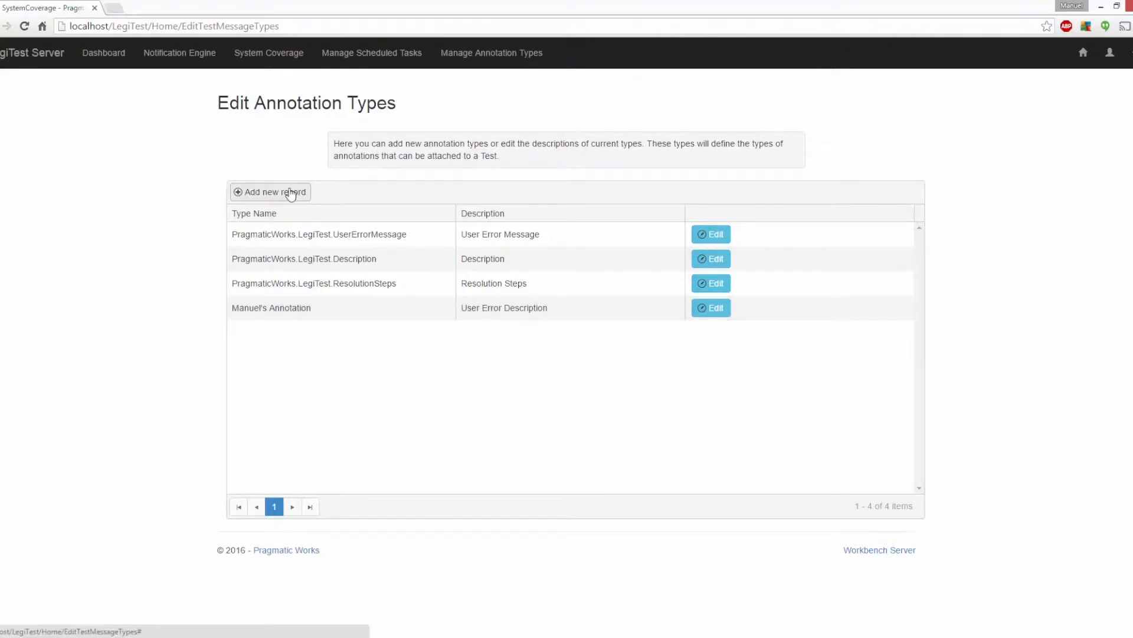
click(288, 195)
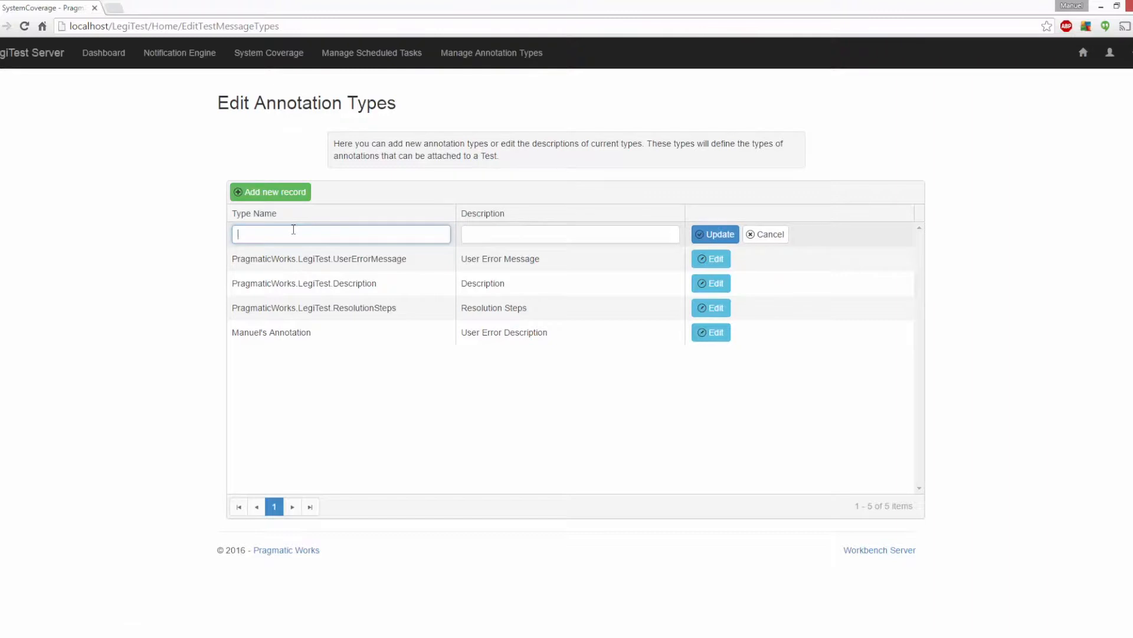
text(Demo Key)
key(Tab)
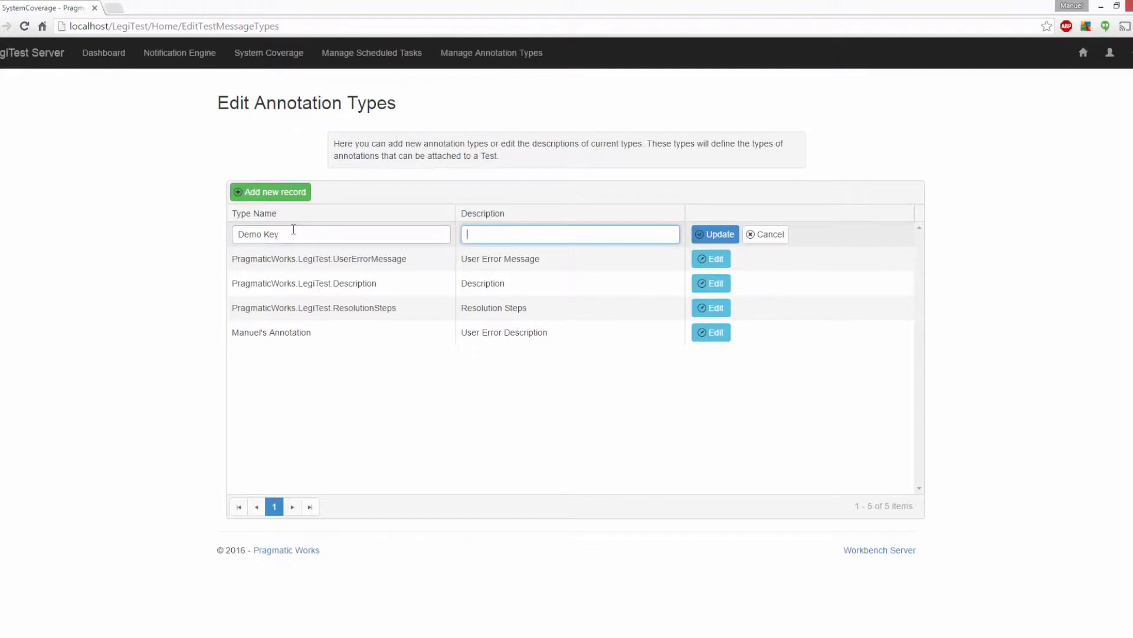
text(Hello World, this is me!)
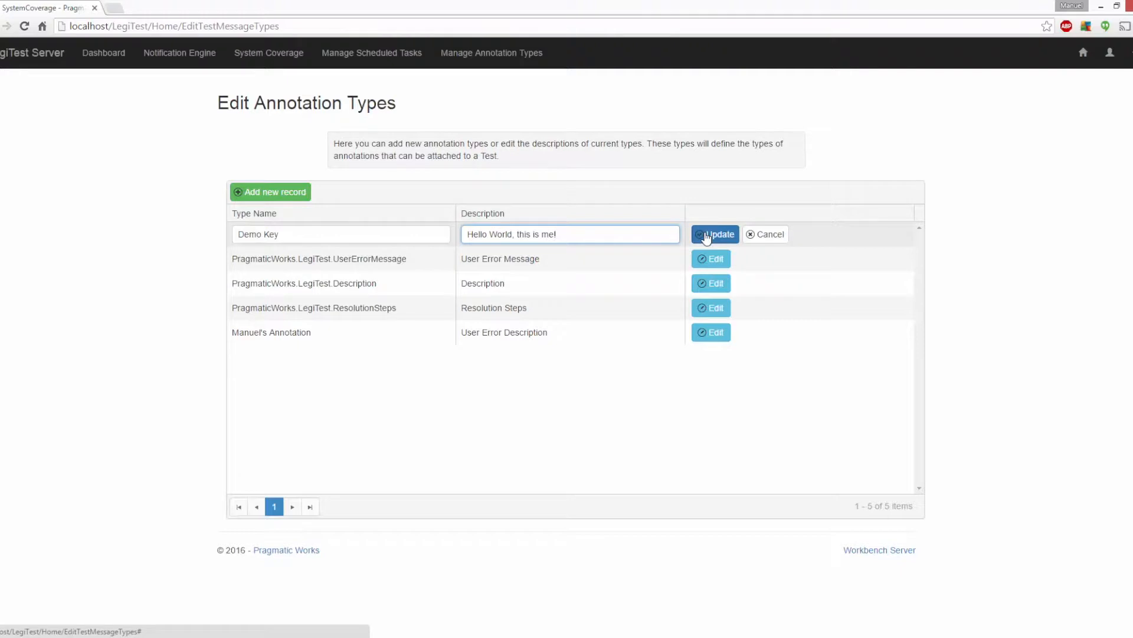
click(707, 235)
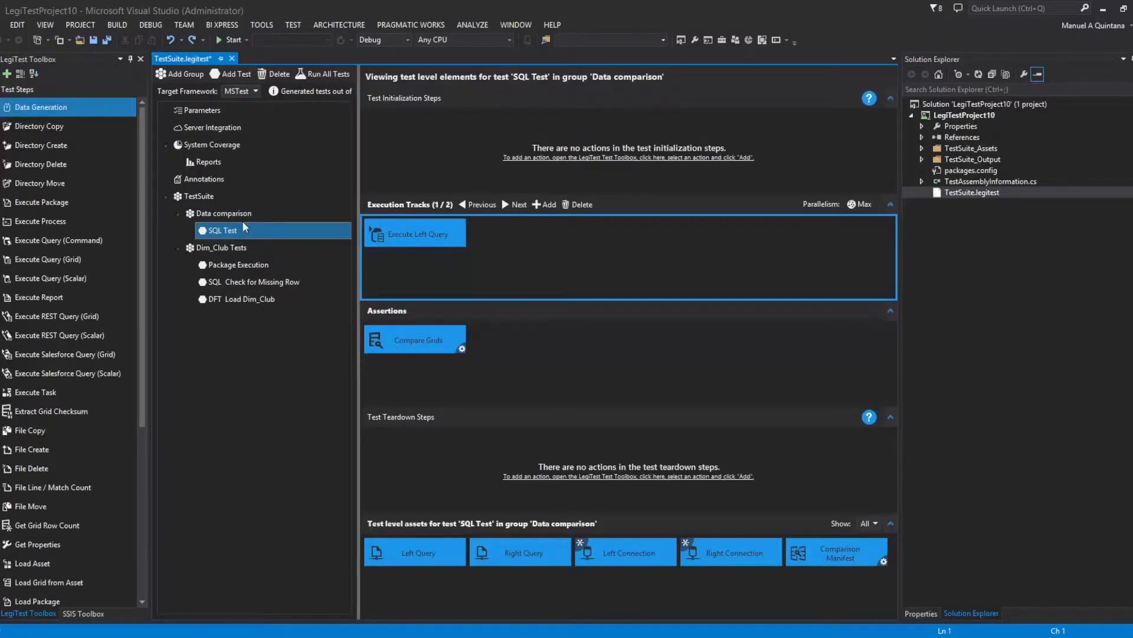
In Visual Studio, sync the TestSuite annotation types with the server and select the Demo Key type.
click(222, 185)
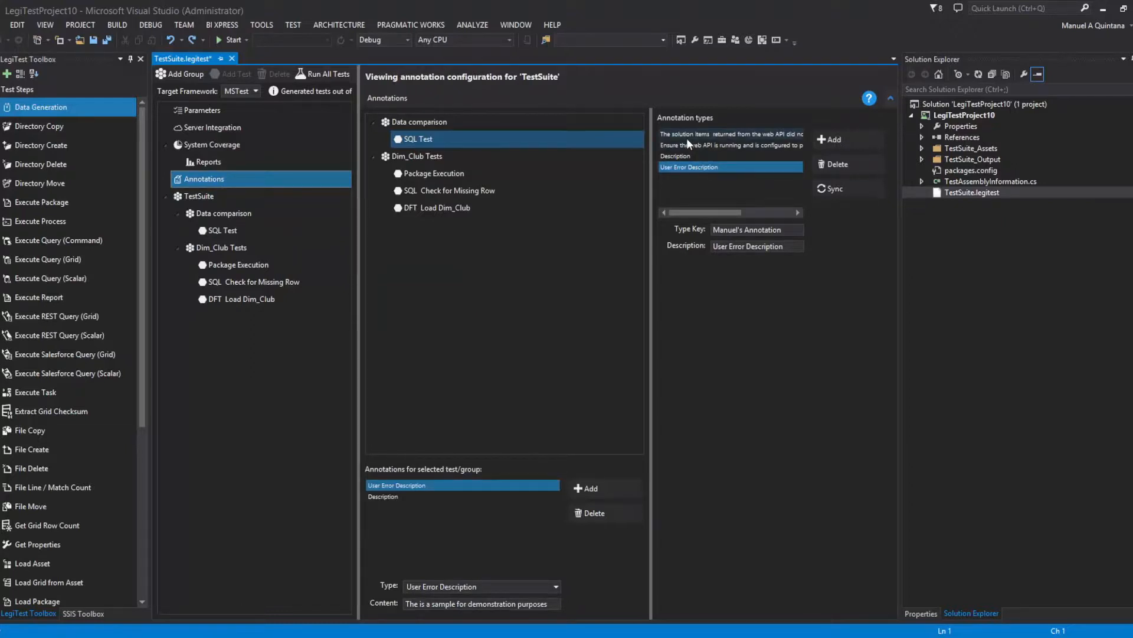
click(829, 188)
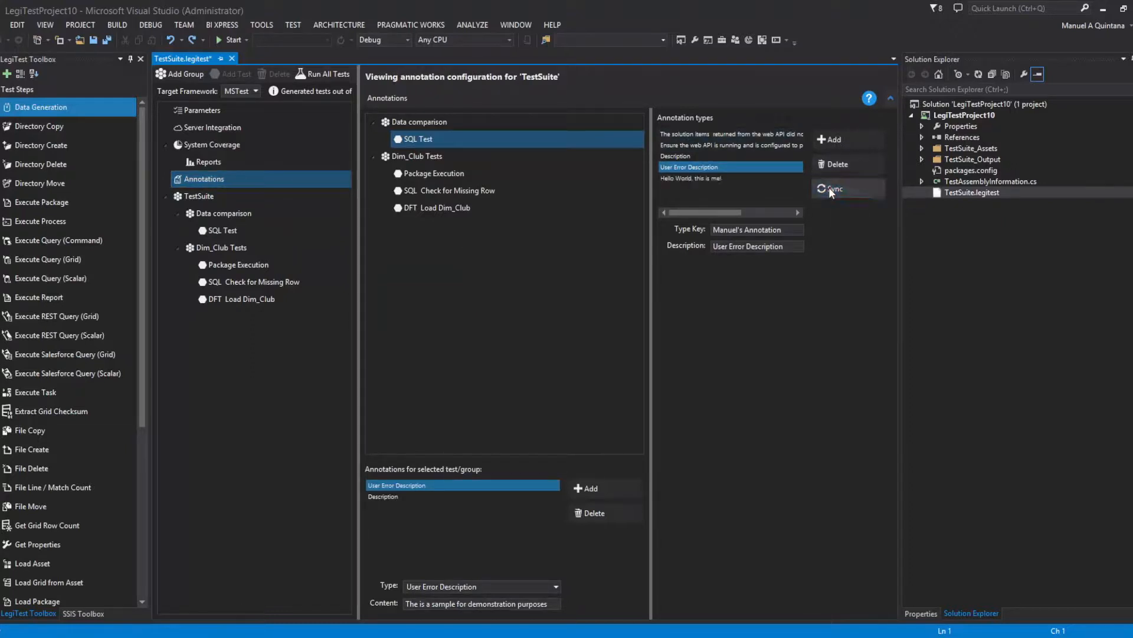
click(673, 178)
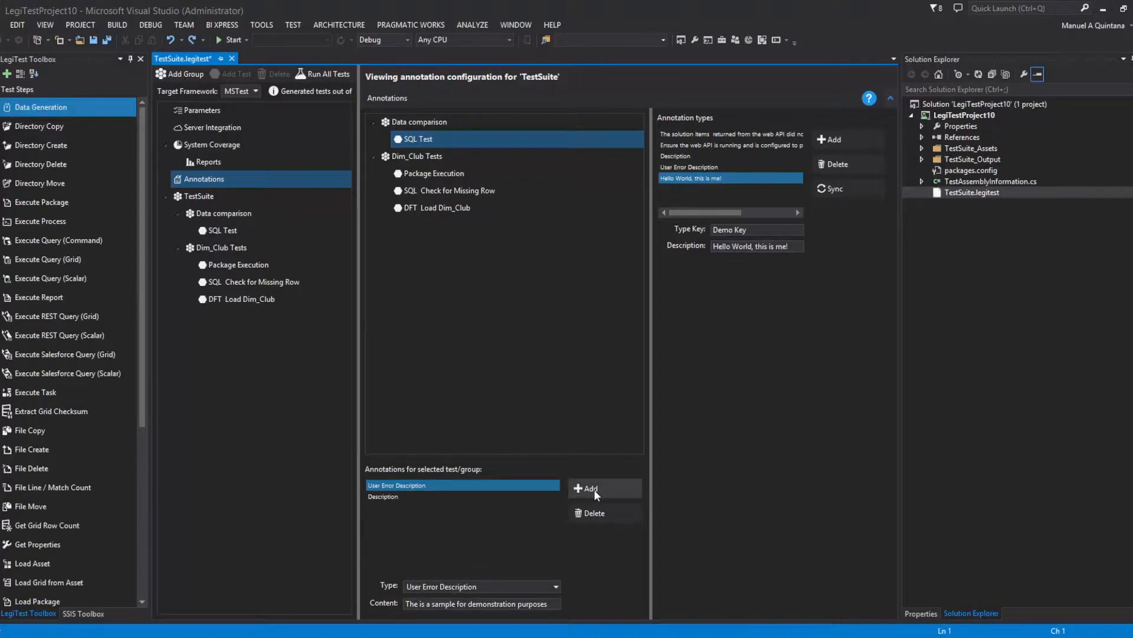
Change the type of SQL Test's first annotation to "Hello World, this is me!" and back to User Error Description.
click(522, 590)
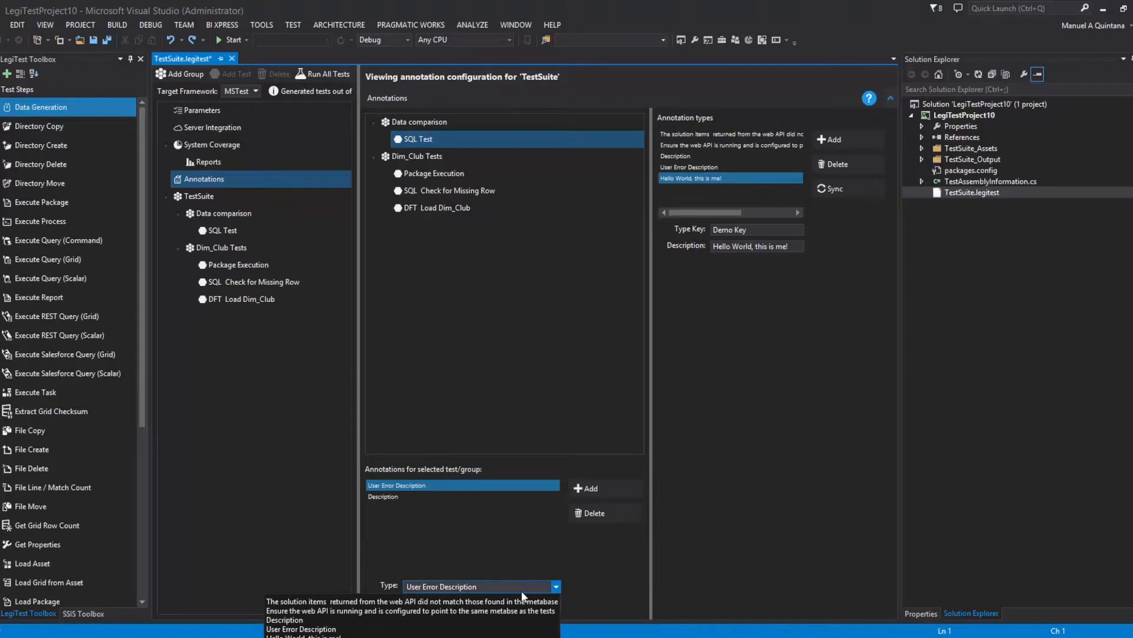
click(413, 635)
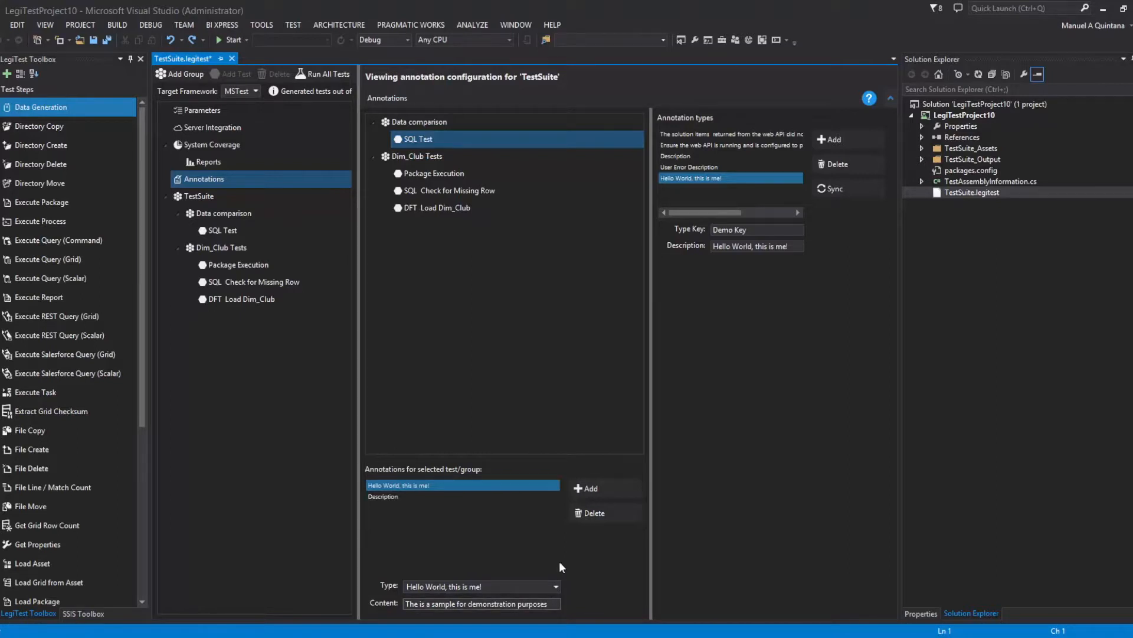
click(499, 586)
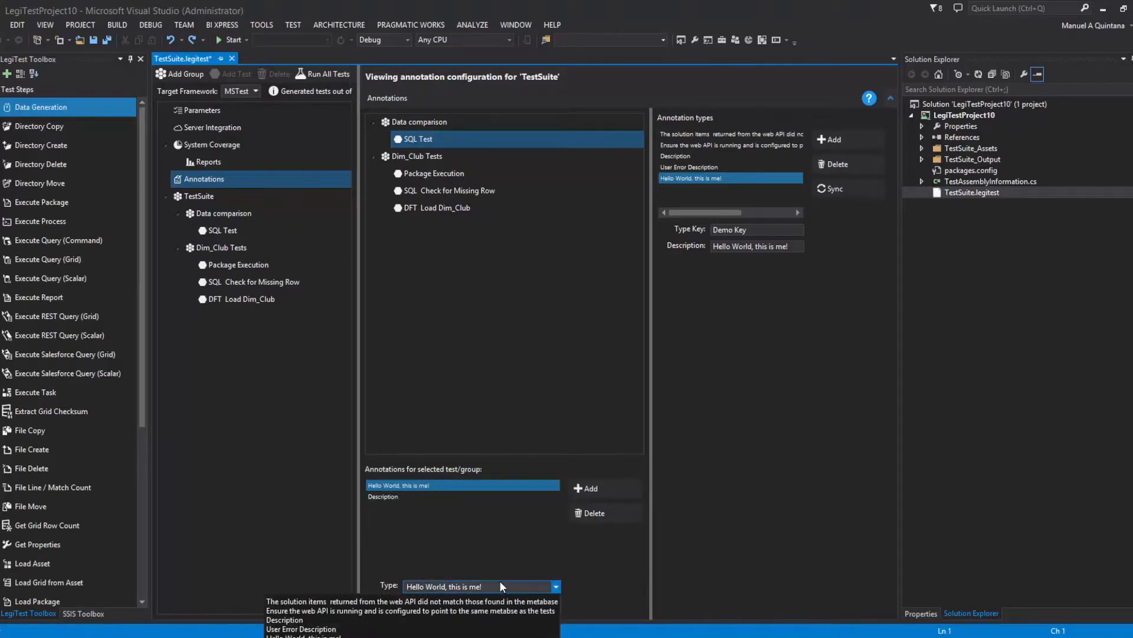
click(326, 629)
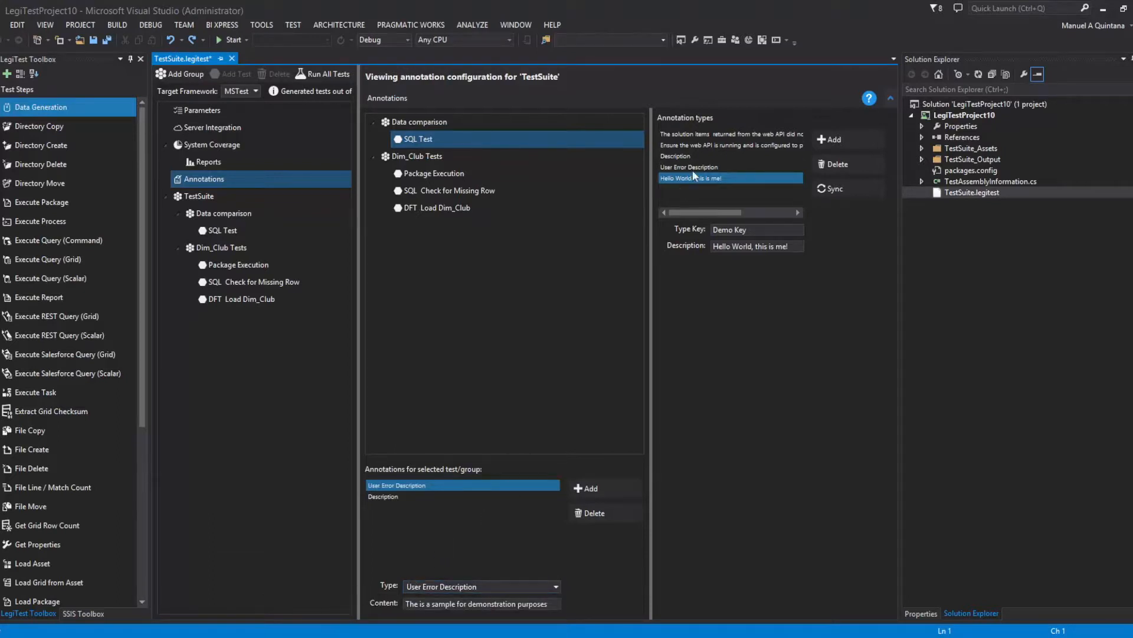
Set the content of SQL Test's User Error Description annotation to "This the best blog in the world!" and select its Description annotation.
click(426, 603)
key(ctrl+a)
text(this)
key(BackSpace)
key(BackSpace)
key(BackSpace)
key(BackSpace)
text(This the best blo)
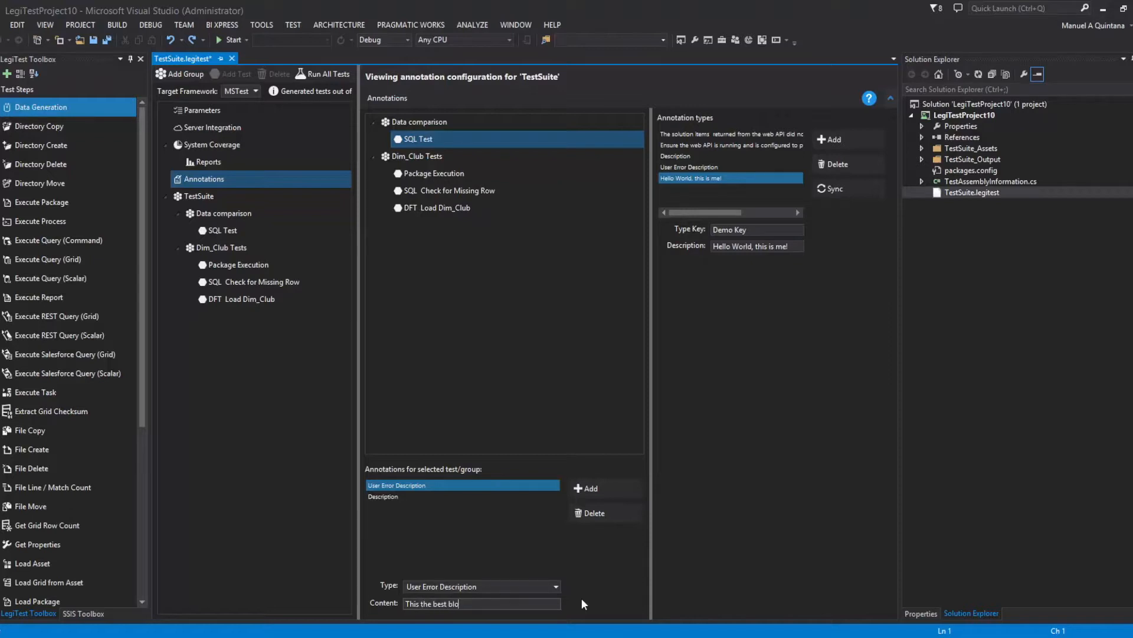
text(g in the world!)
click(389, 497)
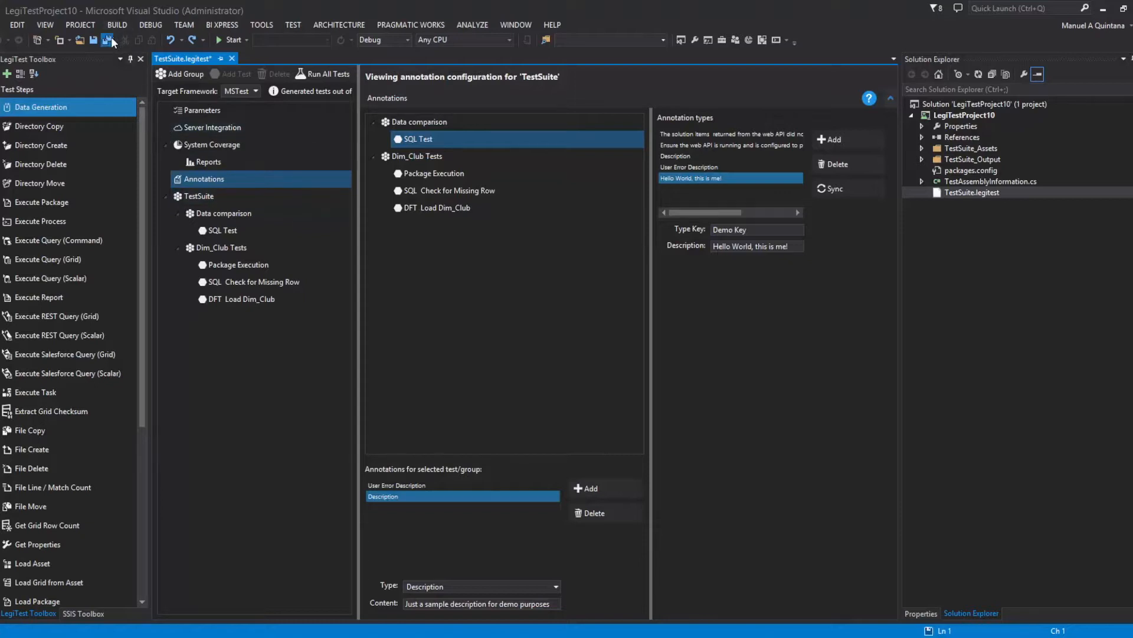
Save the test suite, run all tests in LegiTestProject10 and return to the annotation configuration.
click(11, 110)
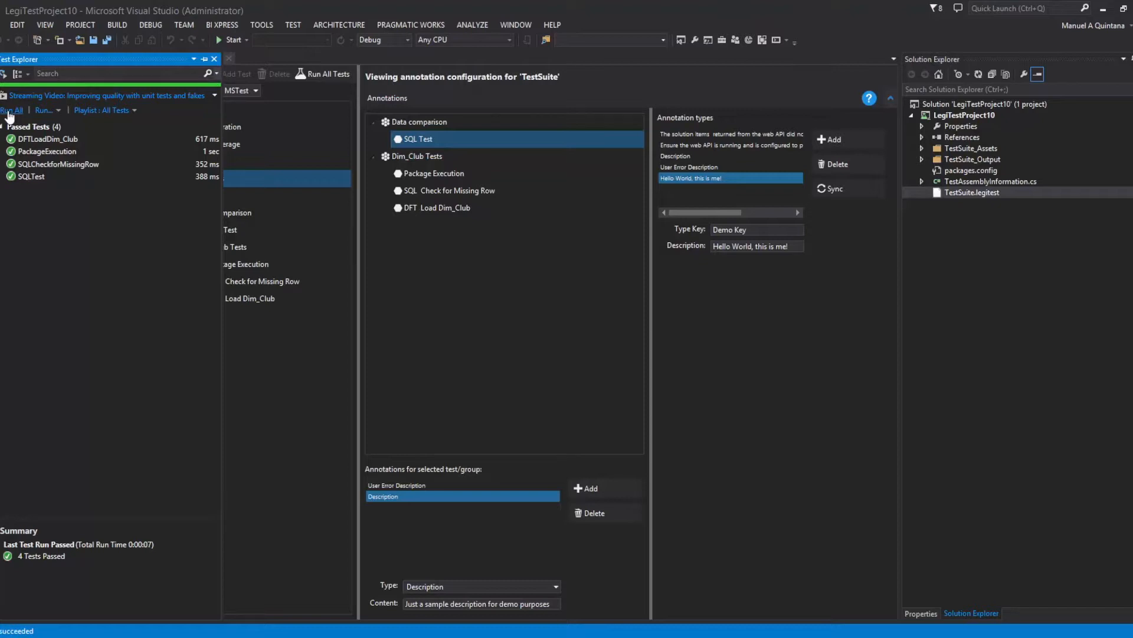
click(245, 178)
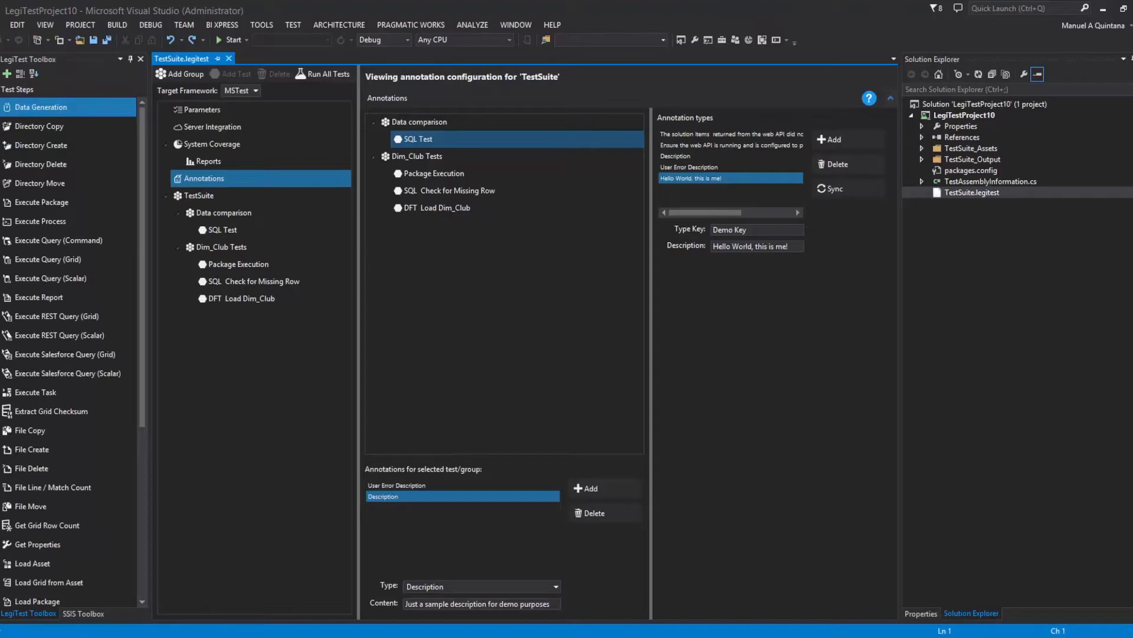
On the LegiTest Server dashboard in the browser, expand LegiTestProject10 down to Data comparison and review SQL Test's annotations.
click(284, 636)
click(46, 65)
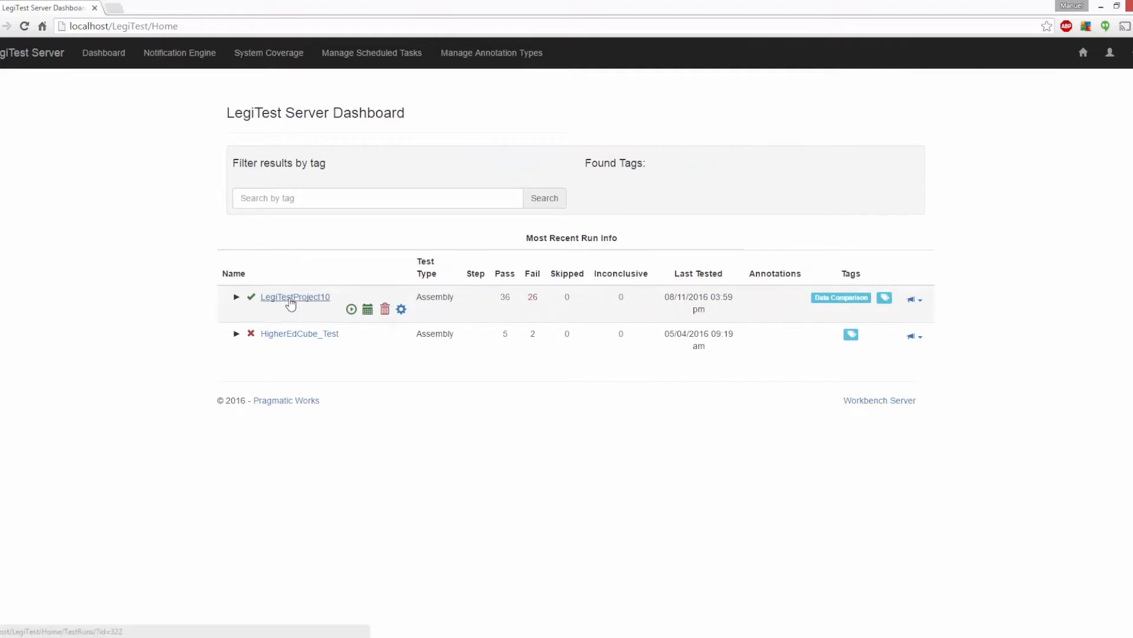
click(236, 298)
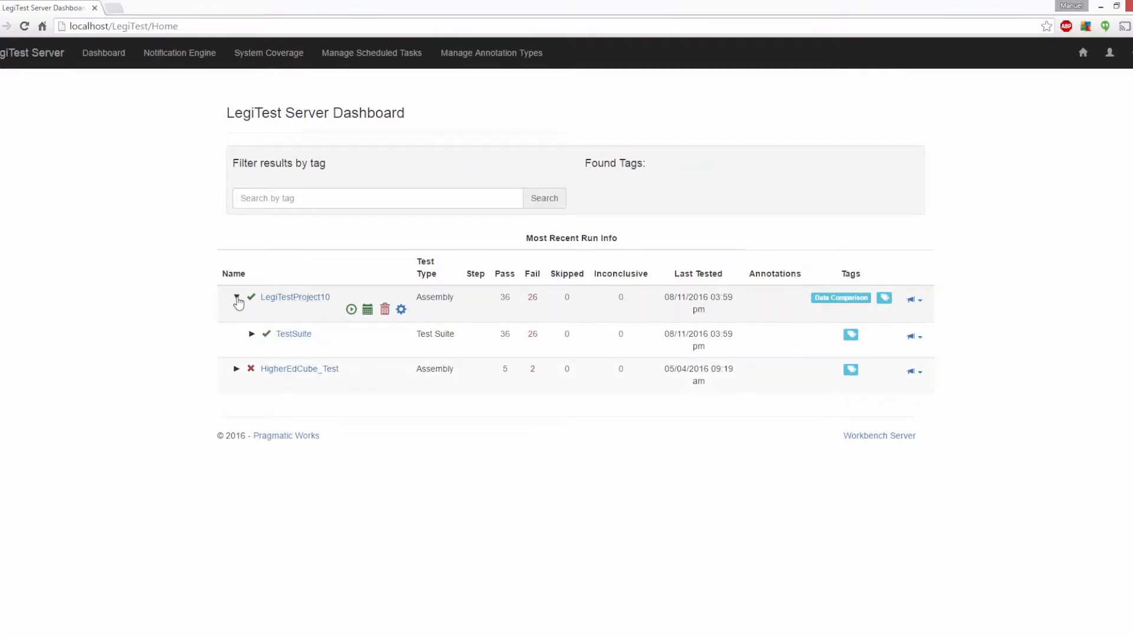
click(252, 335)
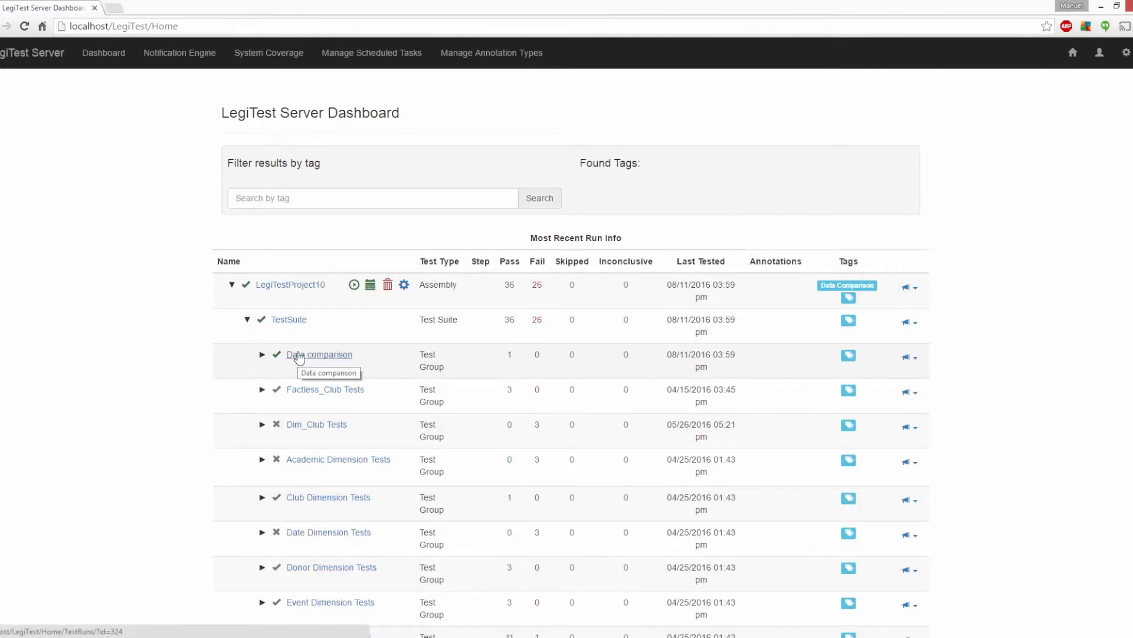
click(262, 356)
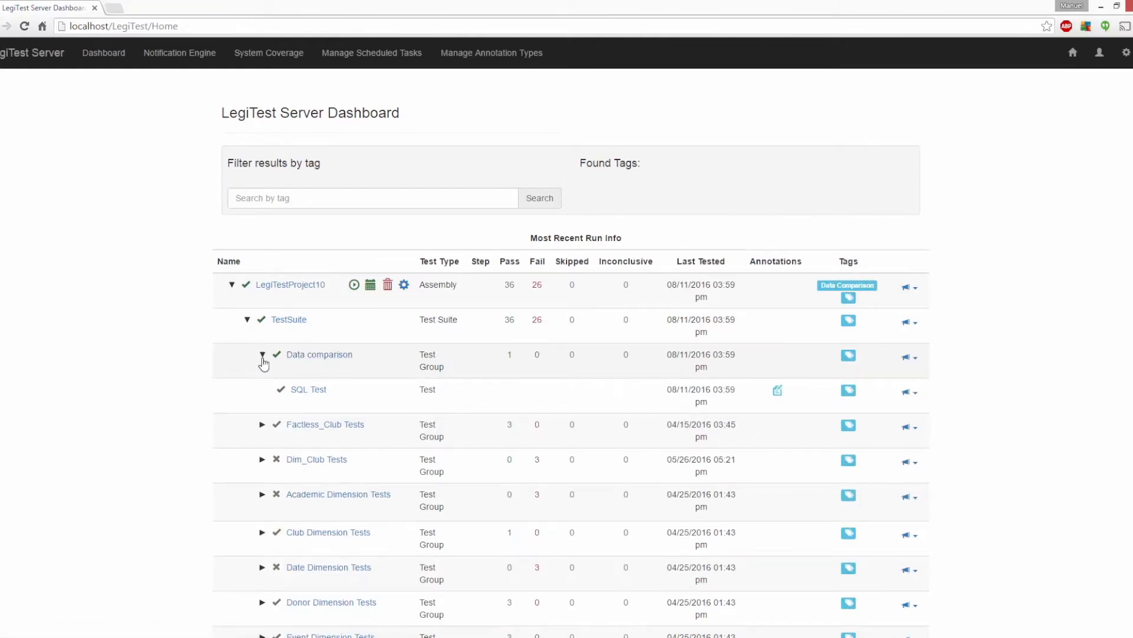
click(778, 392)
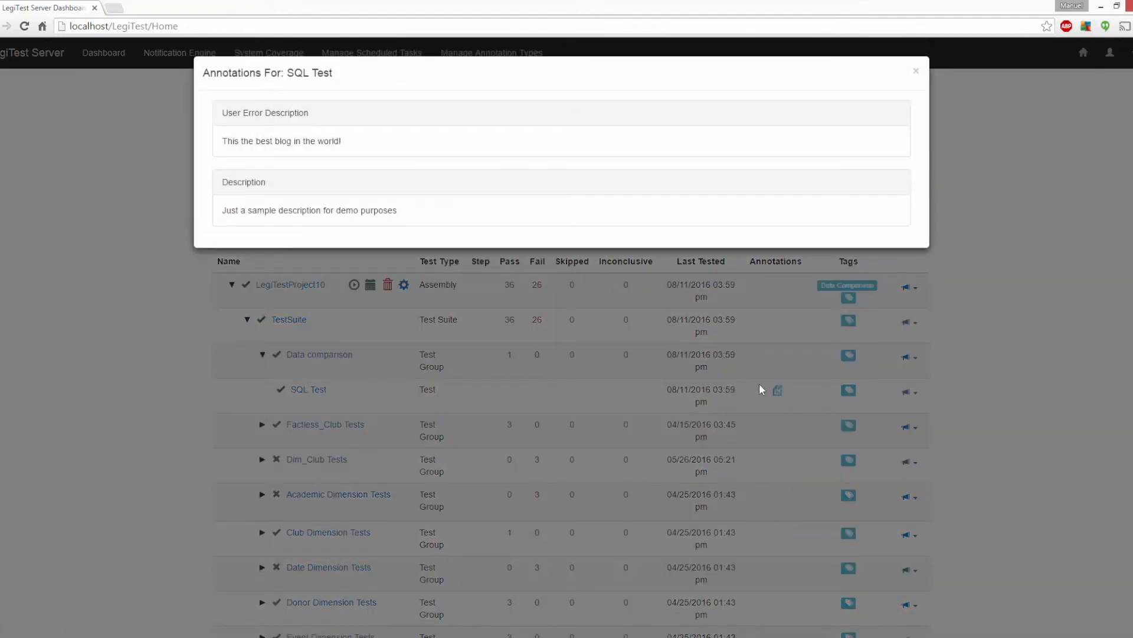
drag(221, 112, 317, 121)
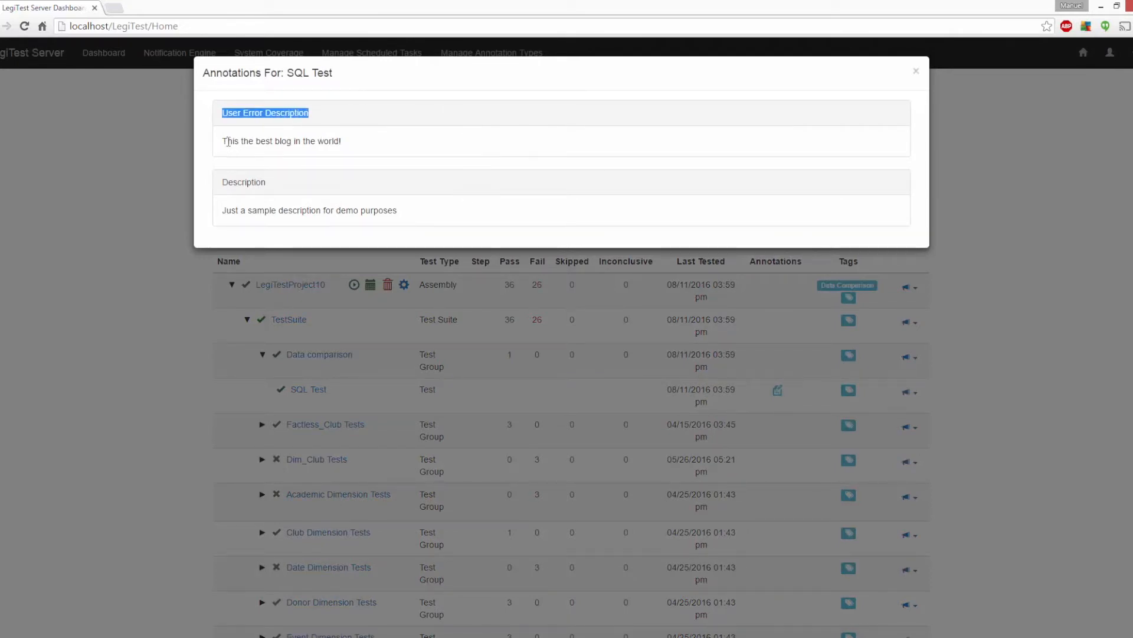
drag(222, 142, 347, 146)
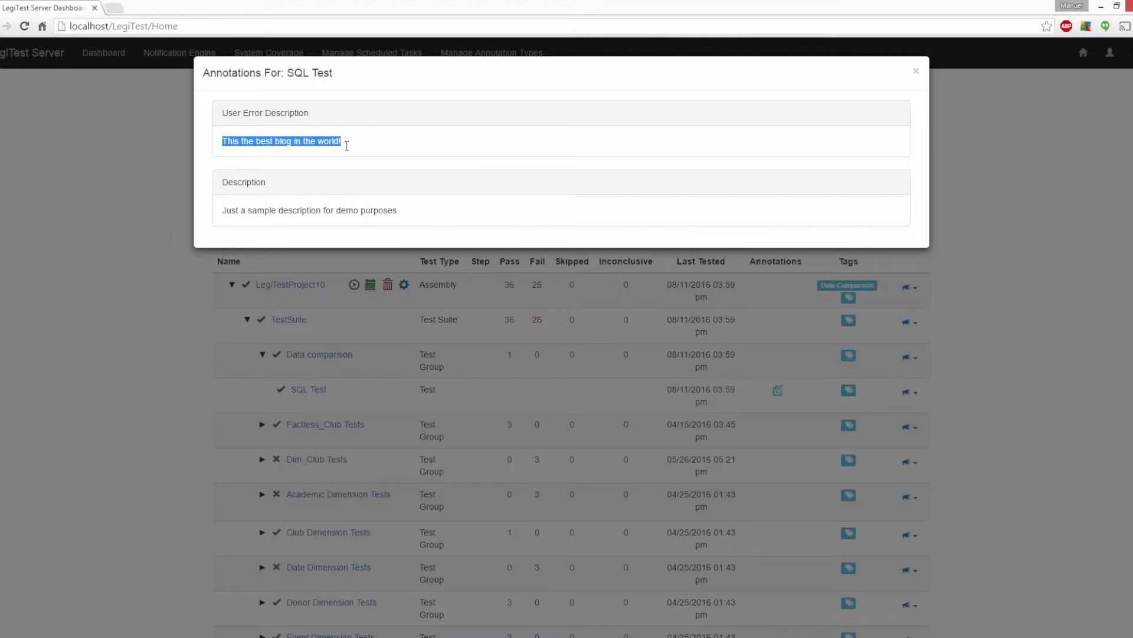
click(177, 152)
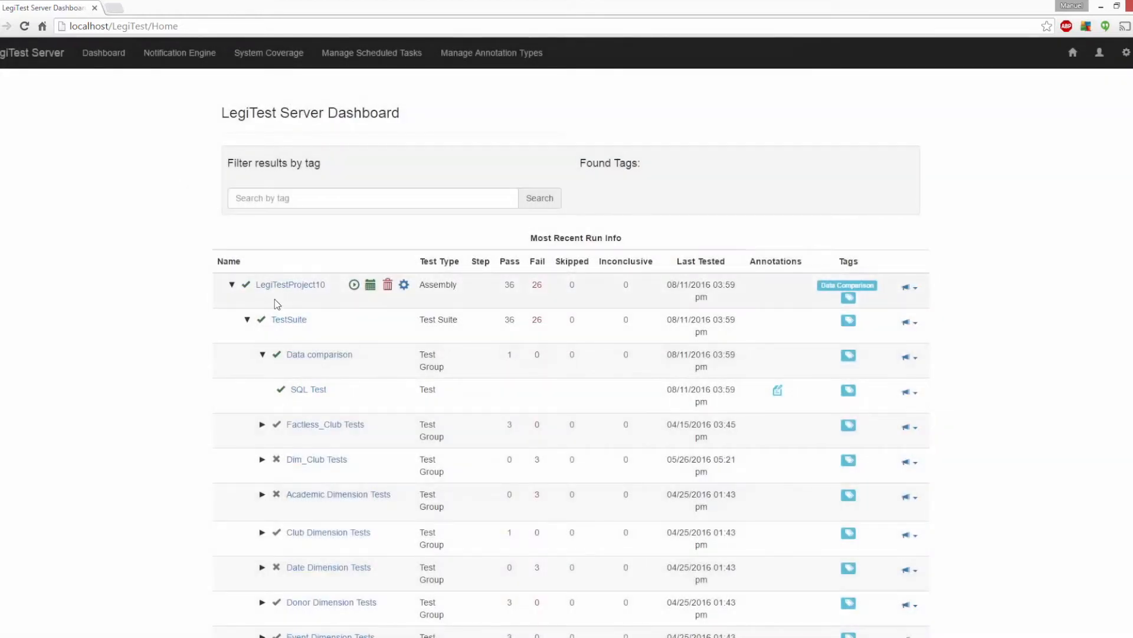
Open LegiTestProject10's run of 08/11/2016 03:42:46 PM and read the annotations in the Compare Grids details.
click(282, 293)
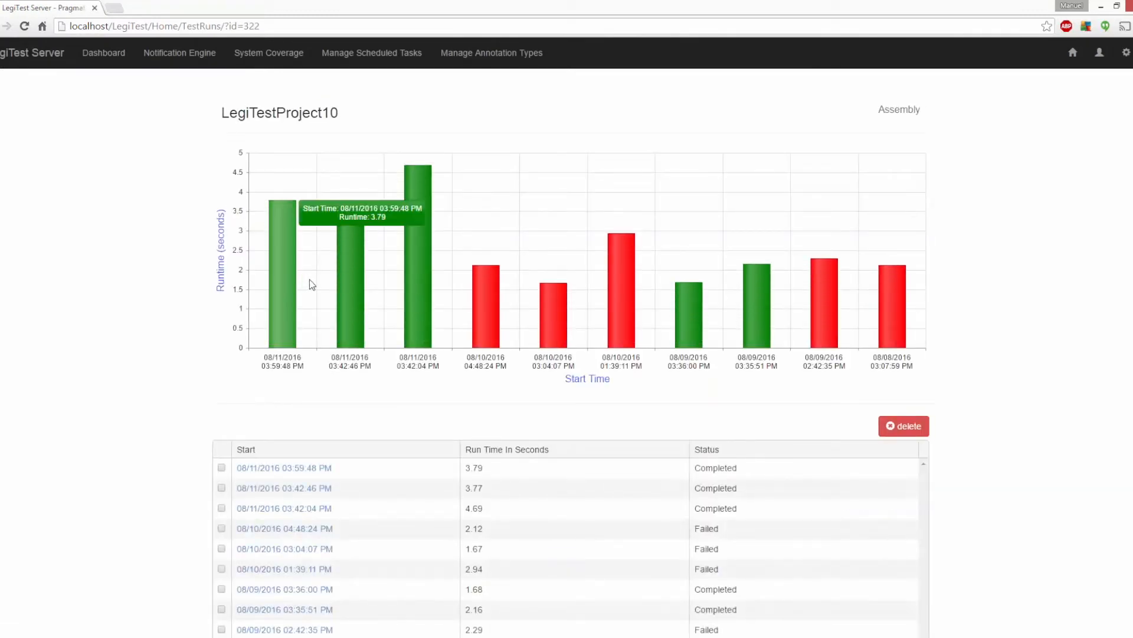
click(352, 273)
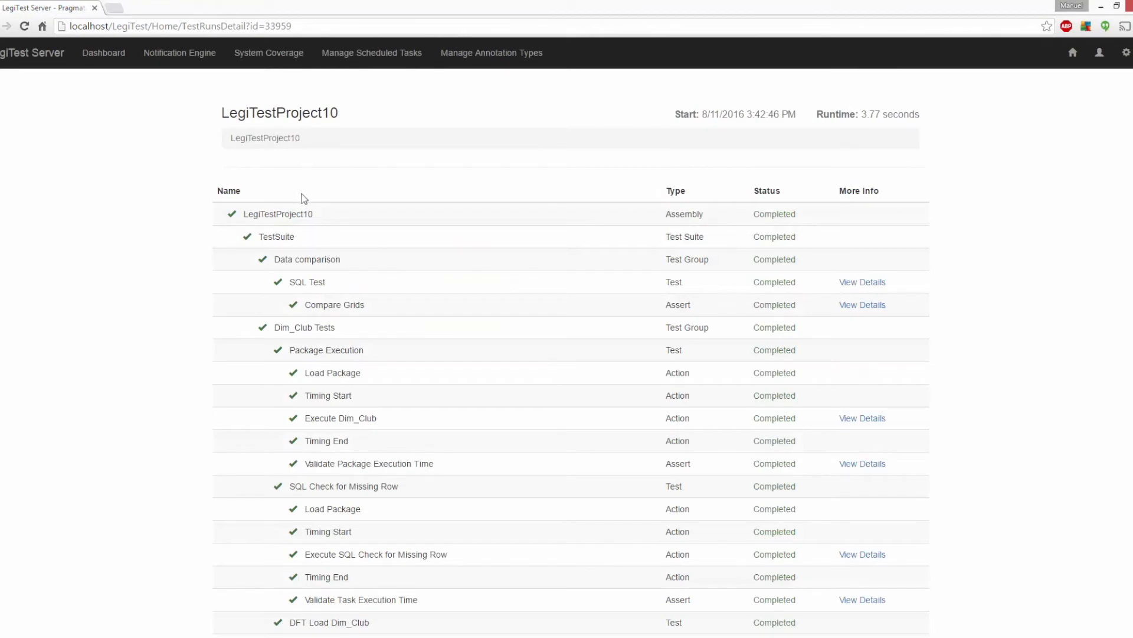
click(853, 305)
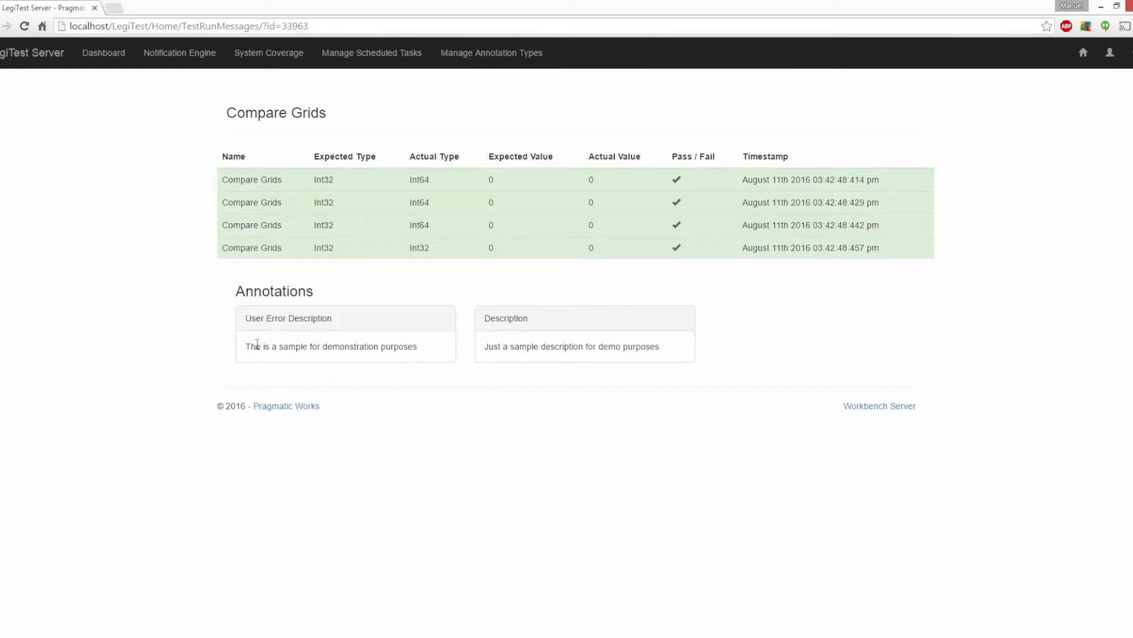
drag(244, 318, 334, 318)
drag(244, 347, 427, 353)
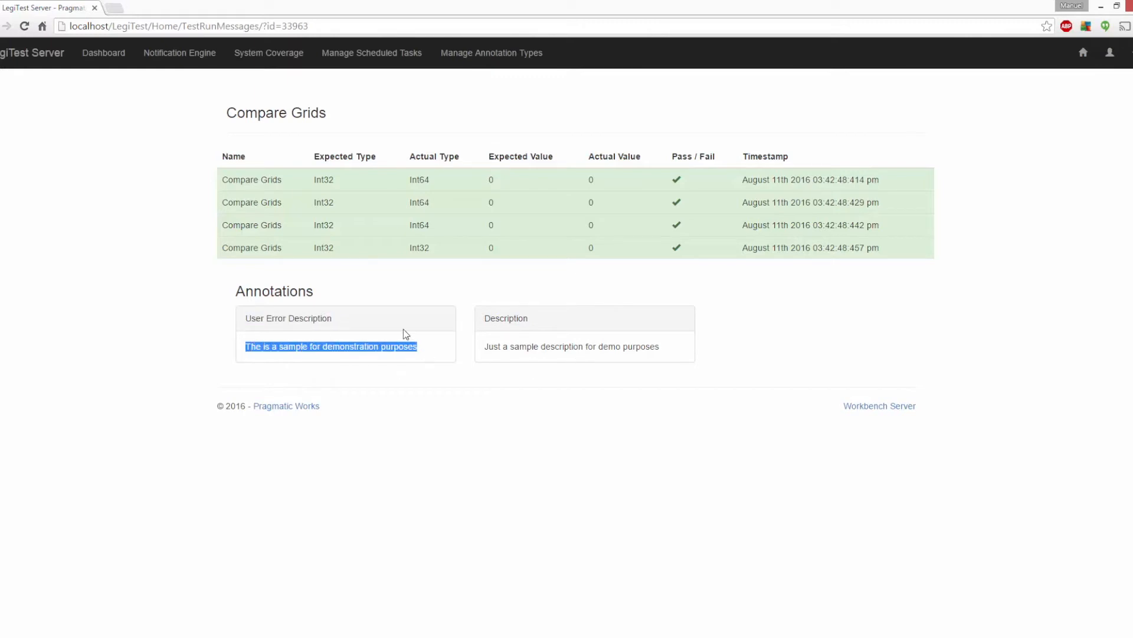
Open LegiTestProject10's run of 08/10/2016 04:48:24 PM and examine the Compare Grids details for differences and annotations.
click(106, 57)
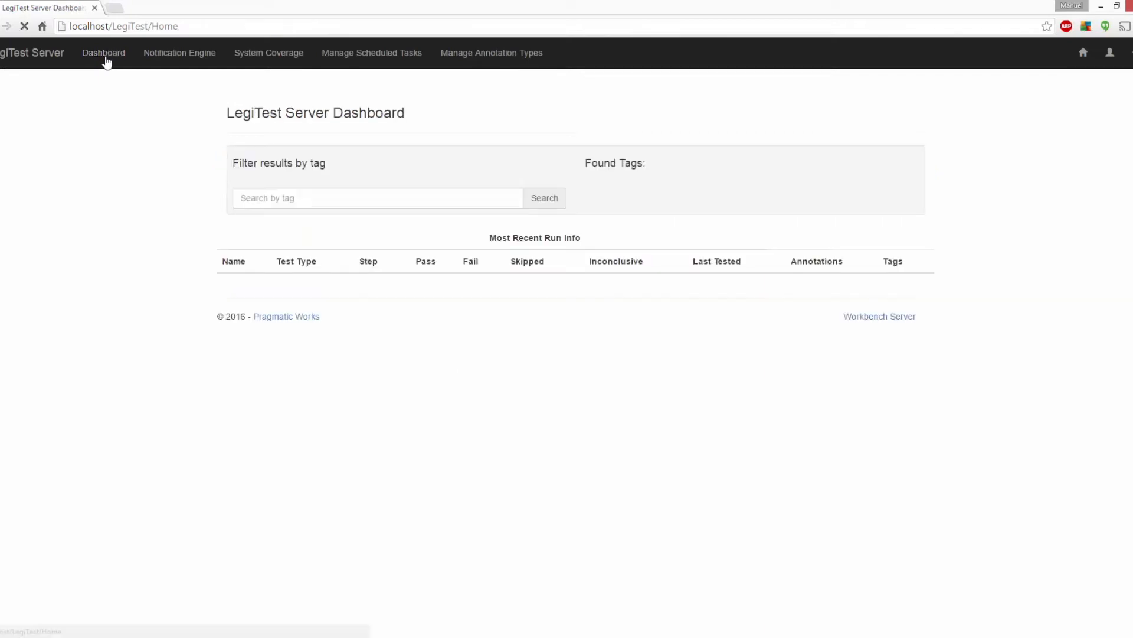
click(288, 298)
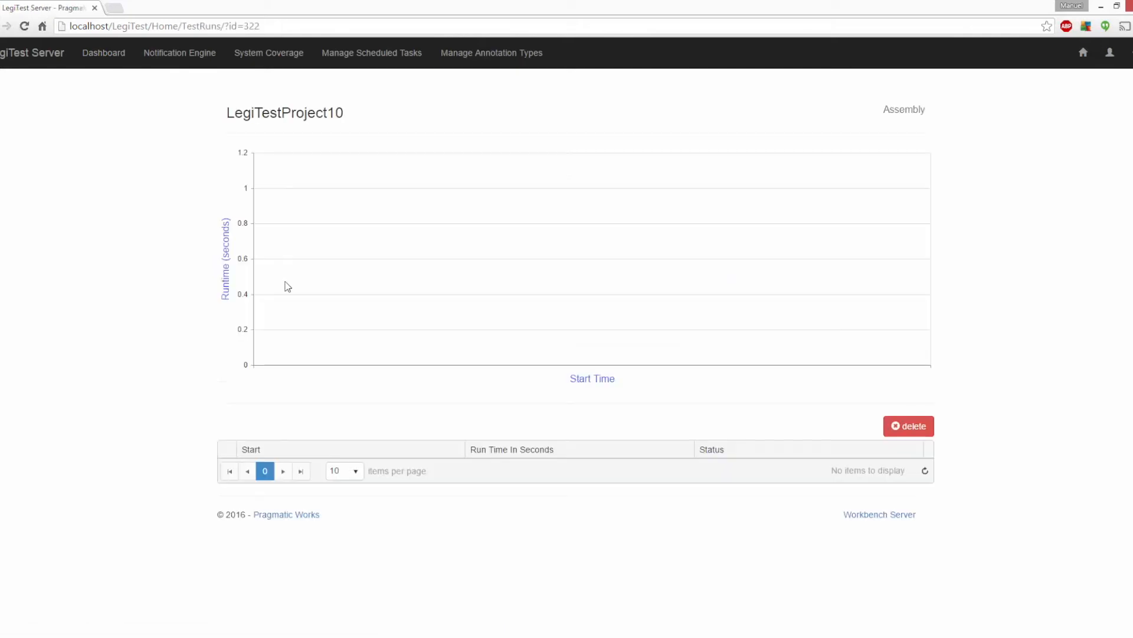
click(484, 319)
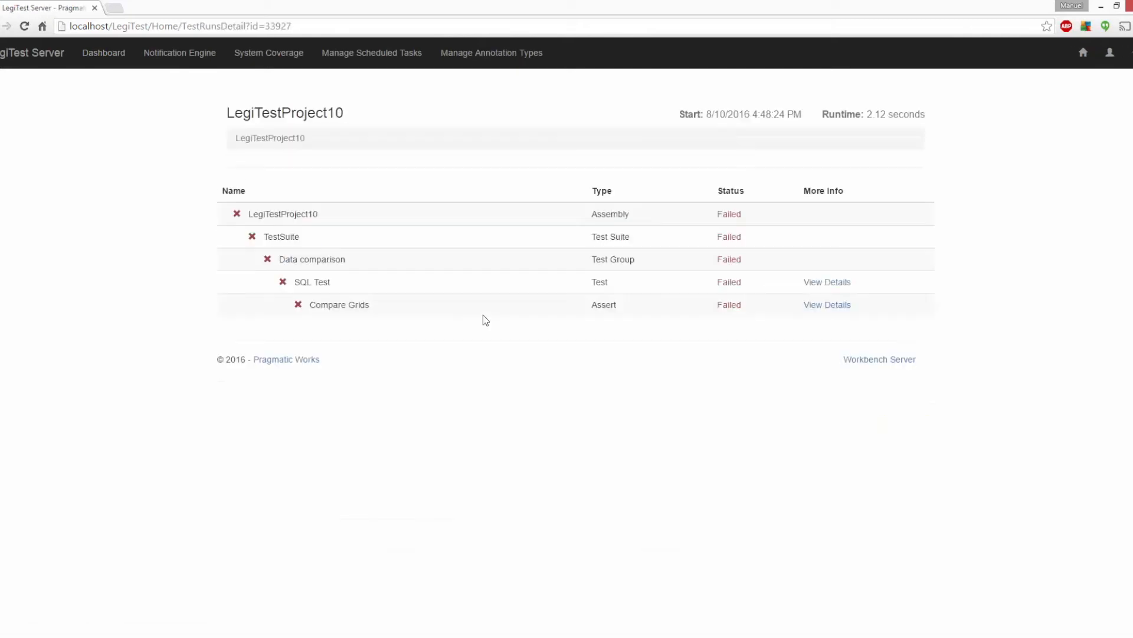
click(842, 308)
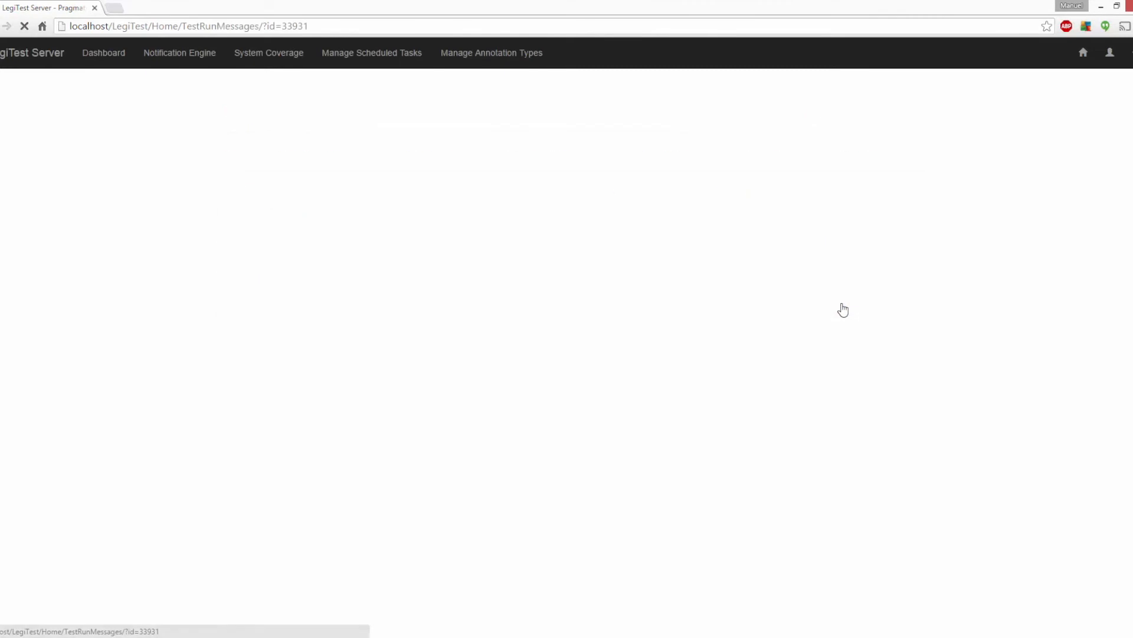
scroll(467, 399, down, 2)
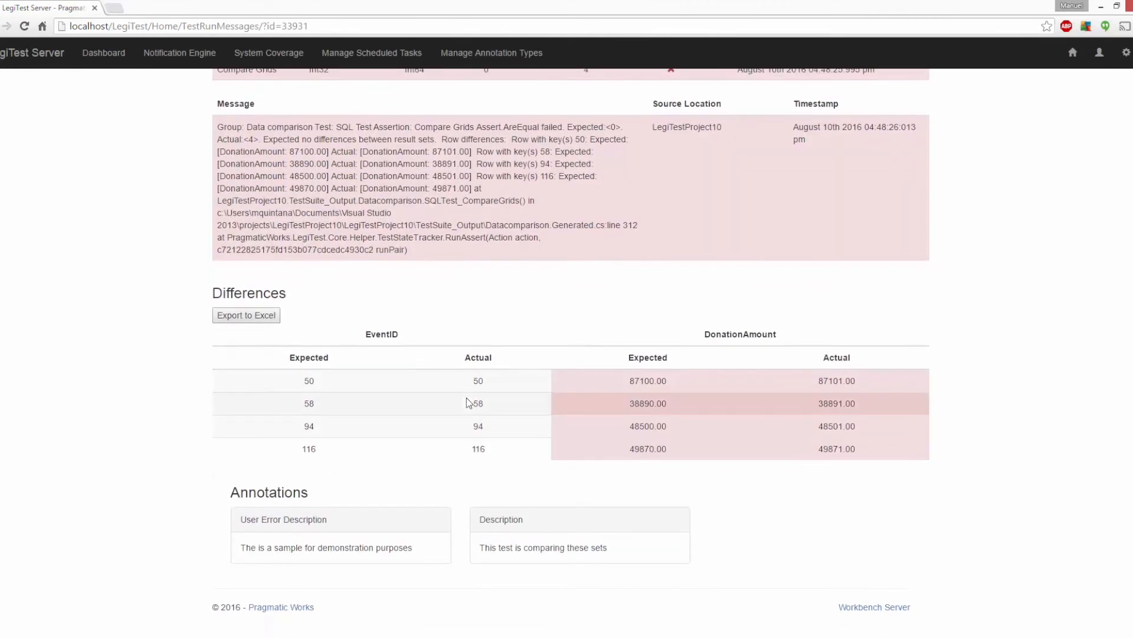